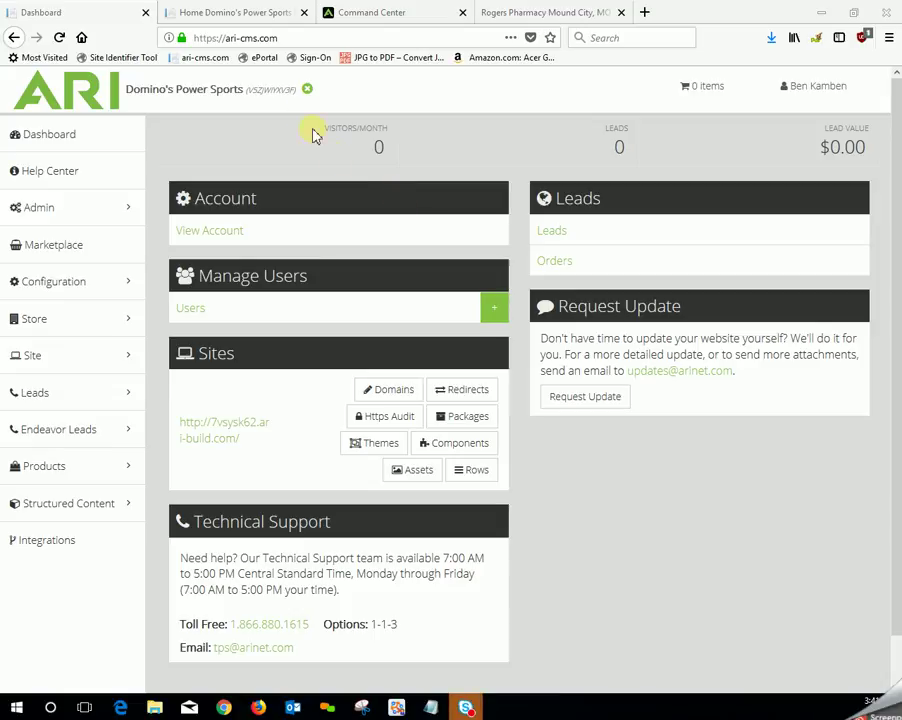
On the dealer website, scroll the New Models showcase, where Polaris Industries is the last brand tile.
left_click(240, 14)
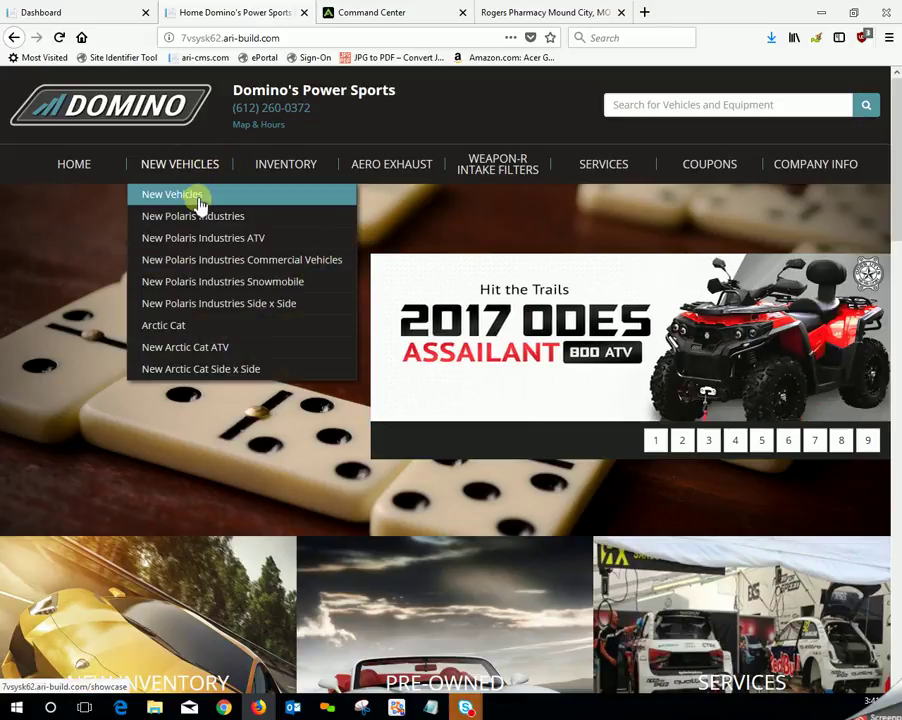
left_click(200, 203)
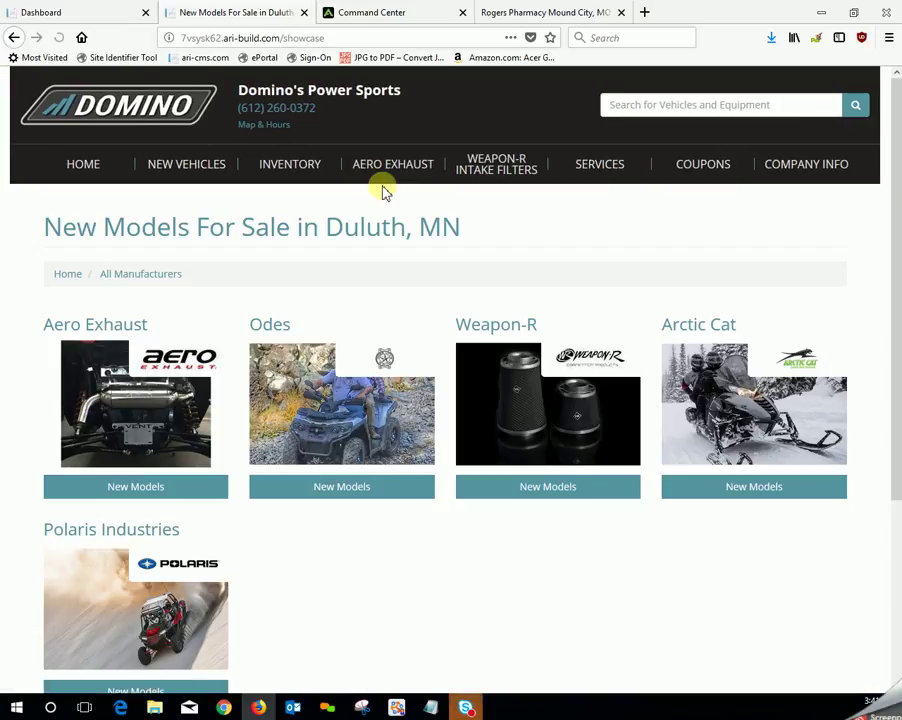
scroll(745, 453, "down", 3)
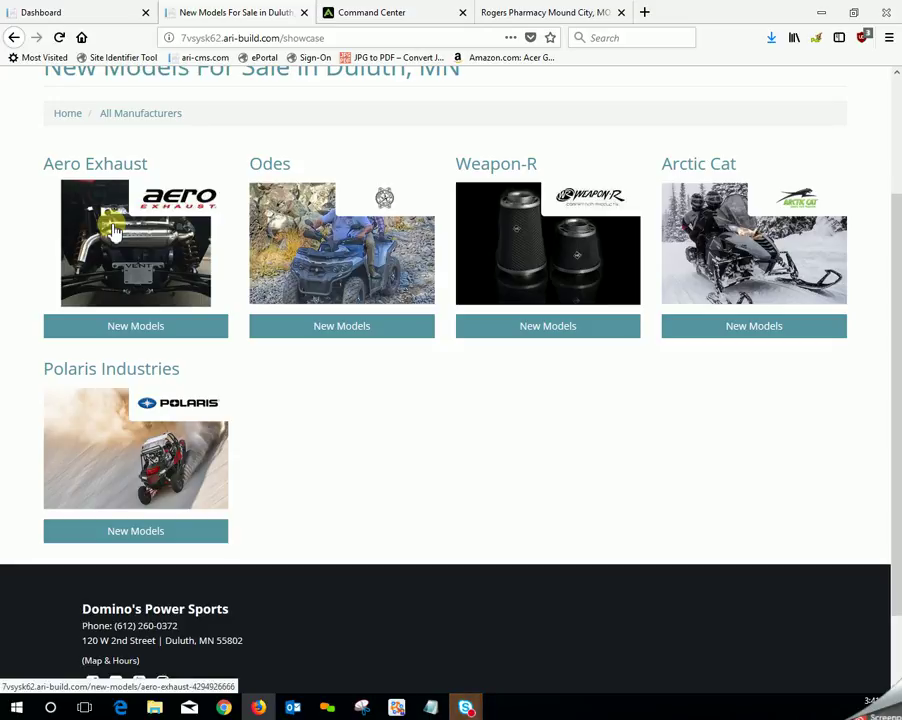
From the ARI dashboard, go to Store > Brand Sequence to list the five showcase brands.
left_click(80, 19)
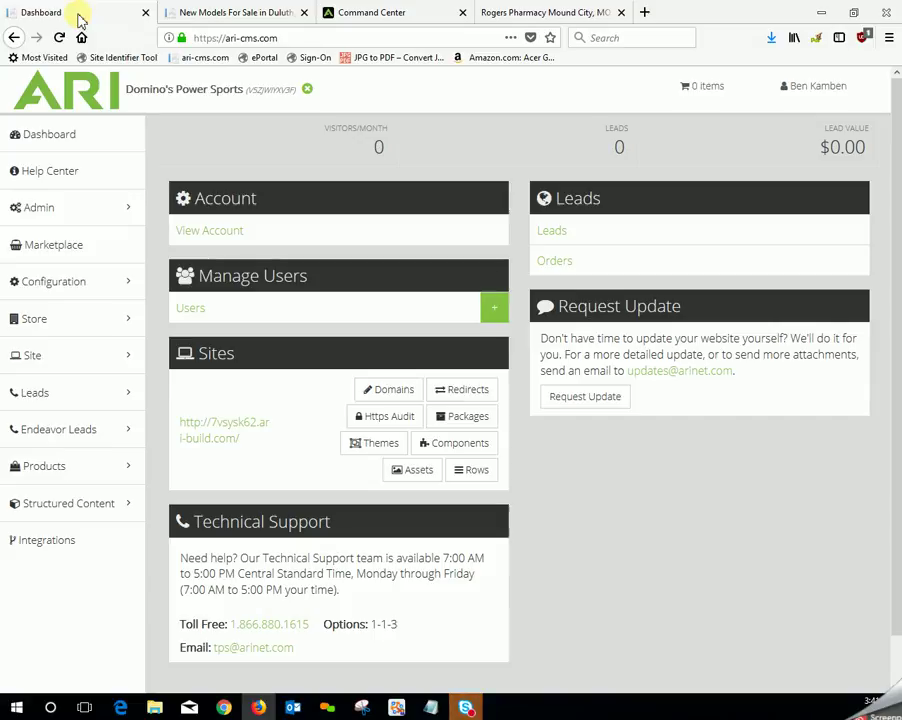
left_click(57, 322)
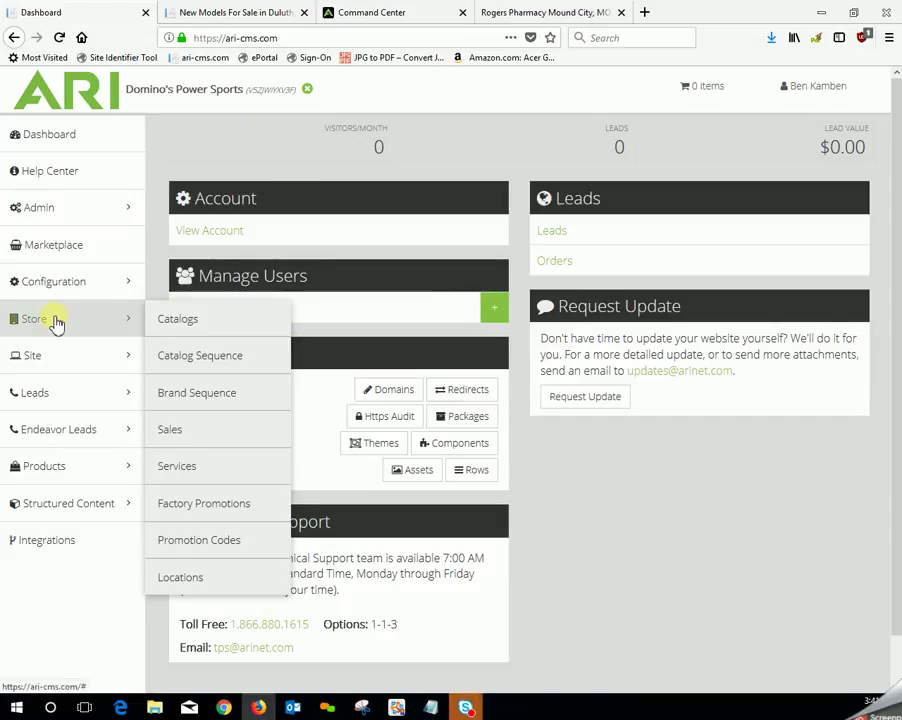
left_click(197, 395)
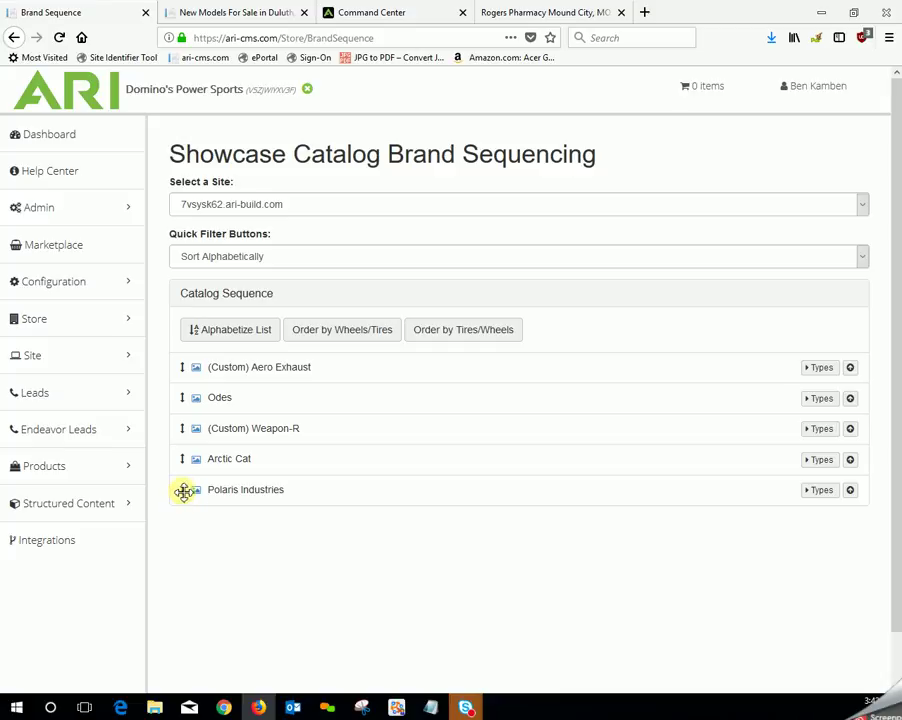
Move Polaris Industries above Aero Exhaust in the brand sequence and publish the new order.
left_click_drag(184, 491, 167, 347)
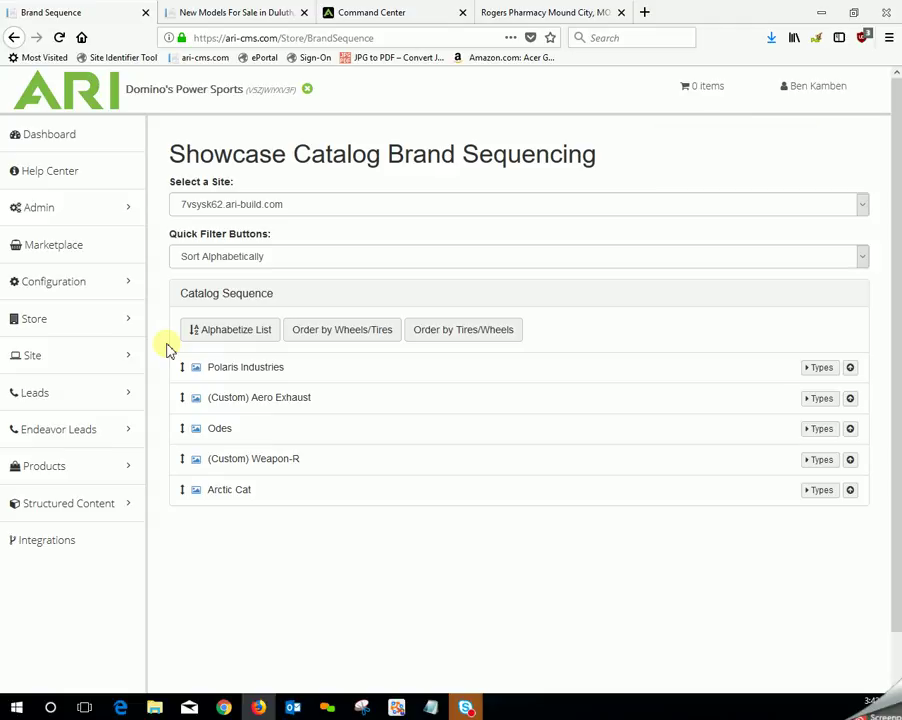
left_click(828, 96)
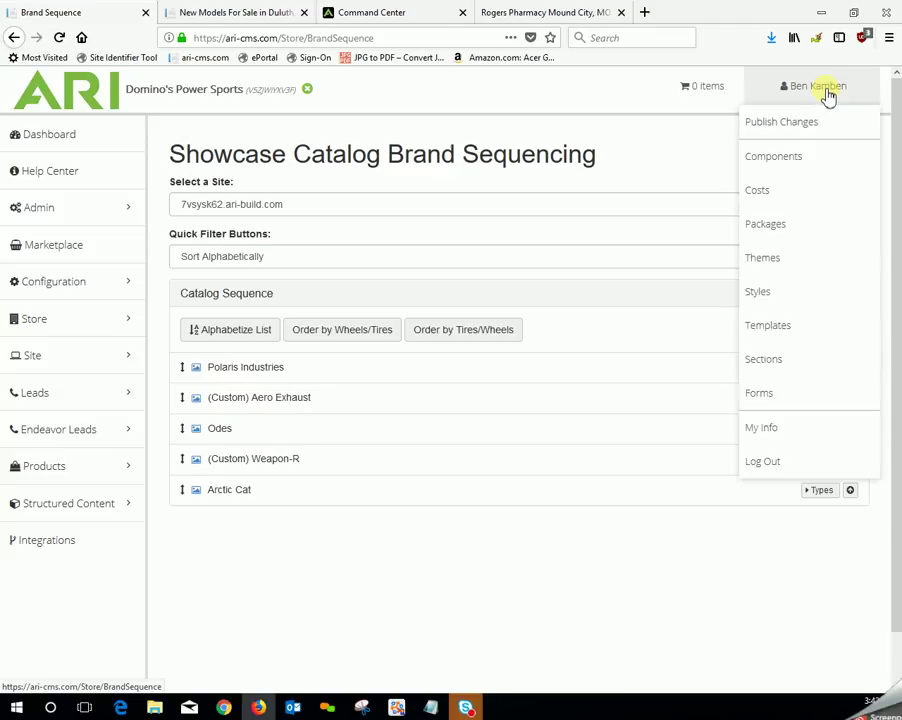
left_click(830, 121)
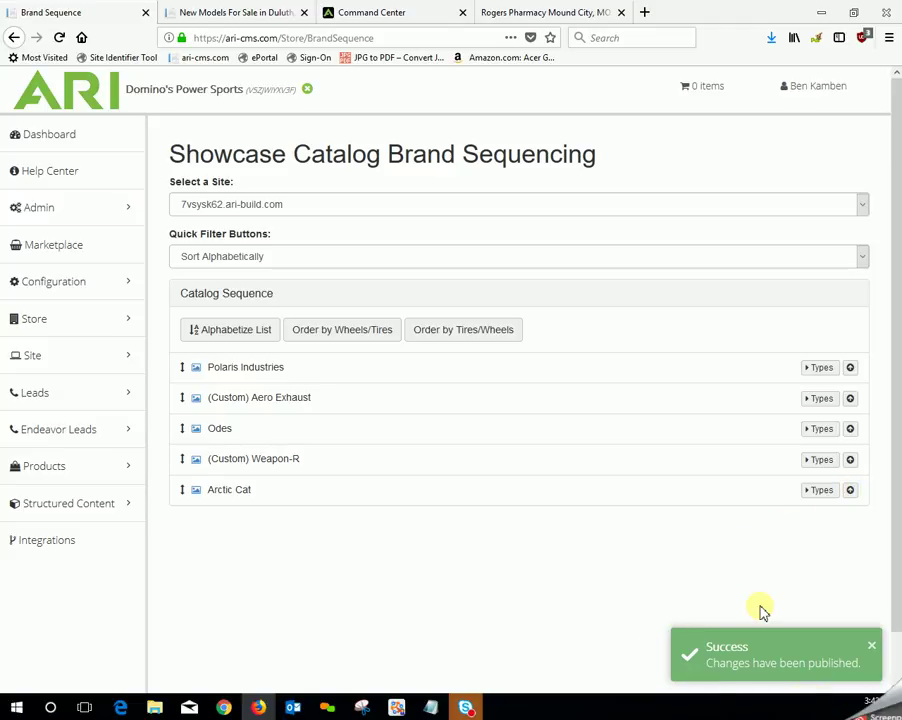
Reload the dealer showcase to confirm Polaris Industries is first, then return to Brand Sequence.
left_click(241, 18)
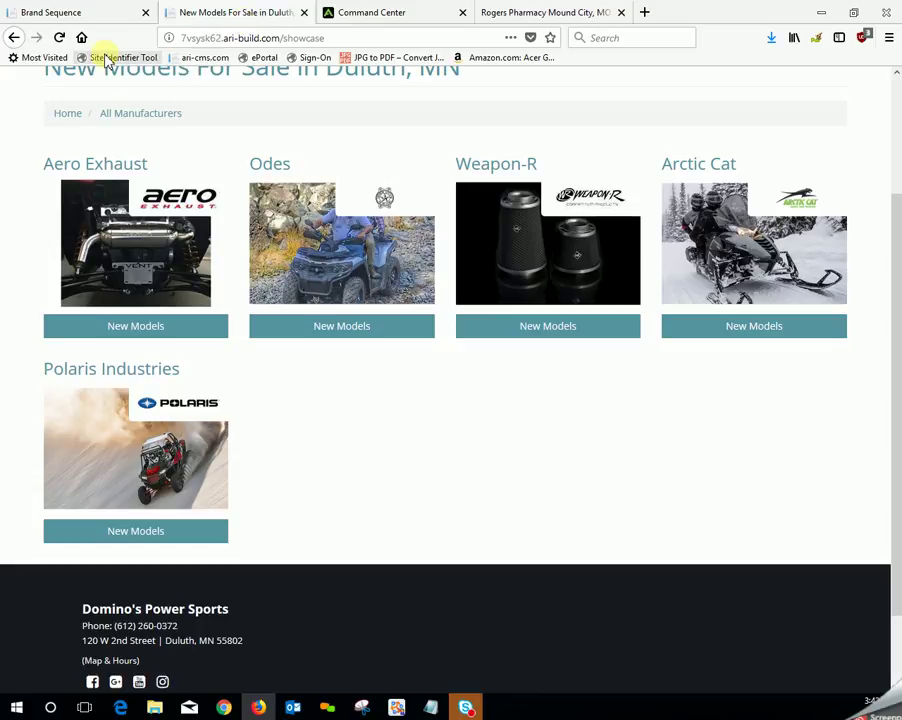
left_click(60, 38)
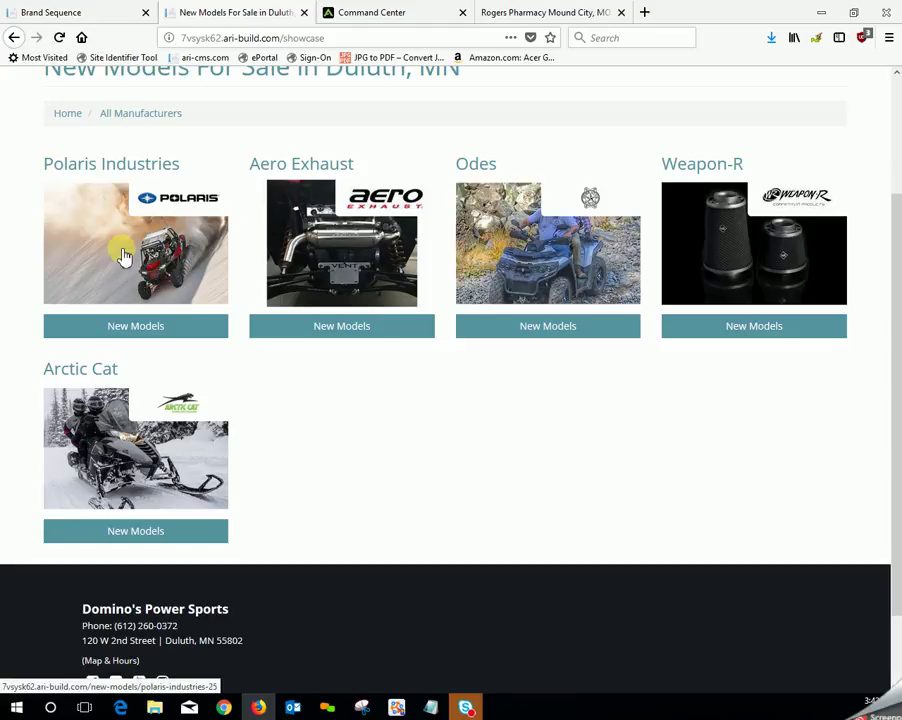
left_click(86, 13)
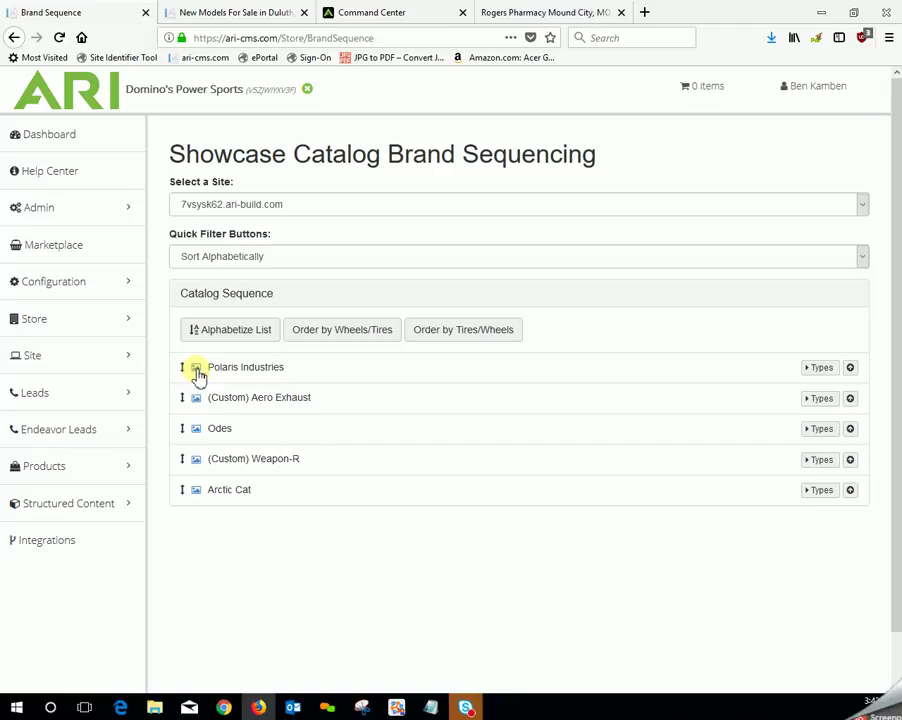
Open the Polaris Industries image settings and browse the Lifestyle Images gallery for a replacement.
left_click(197, 369)
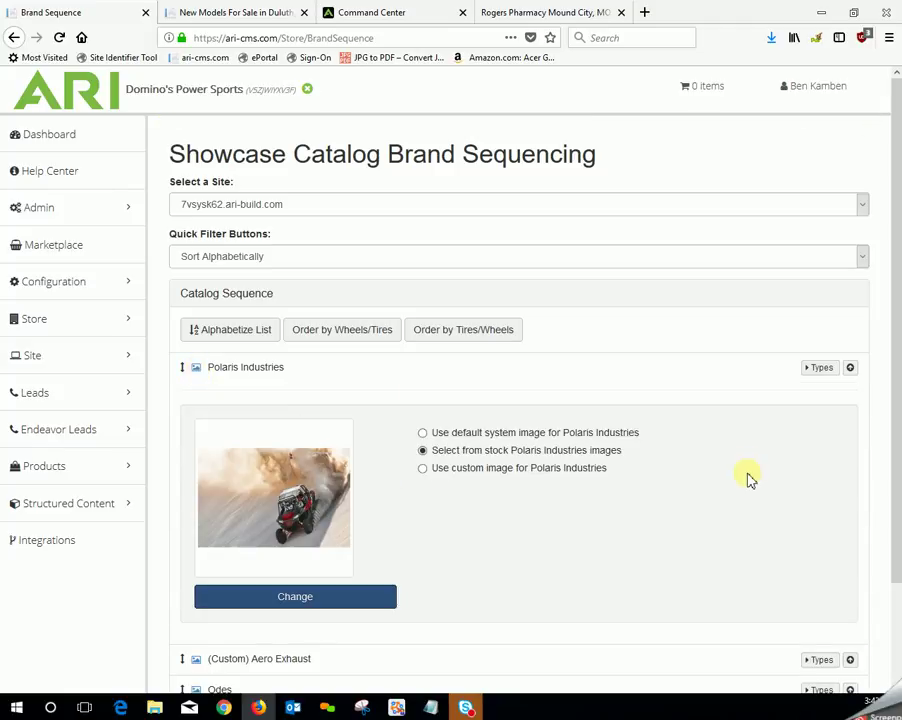
scroll(750, 478, "down", 2)
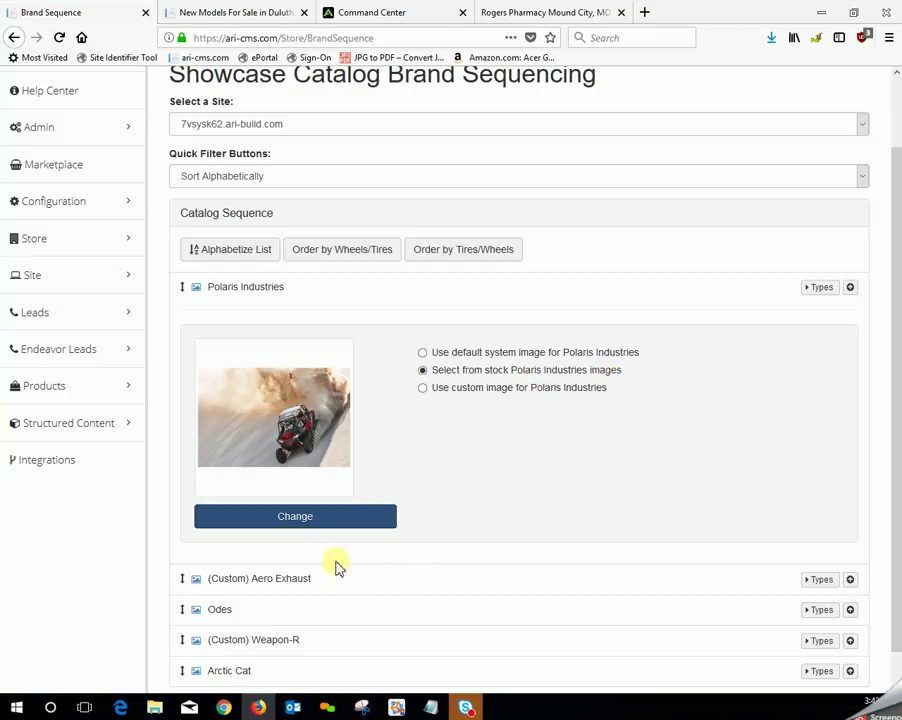
left_click(303, 520)
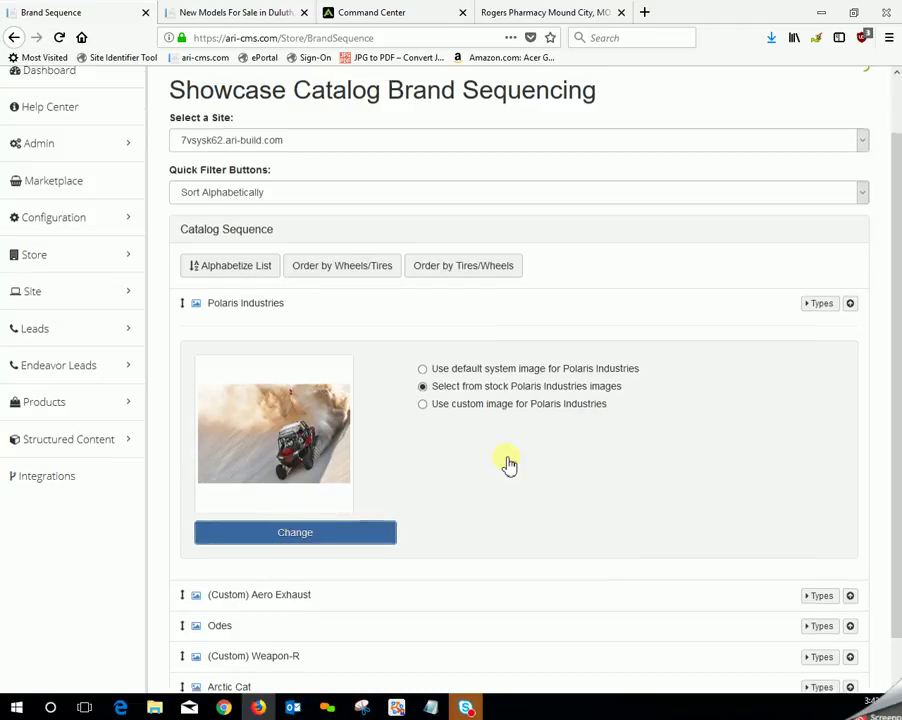
scroll(506, 463, "down", 1)
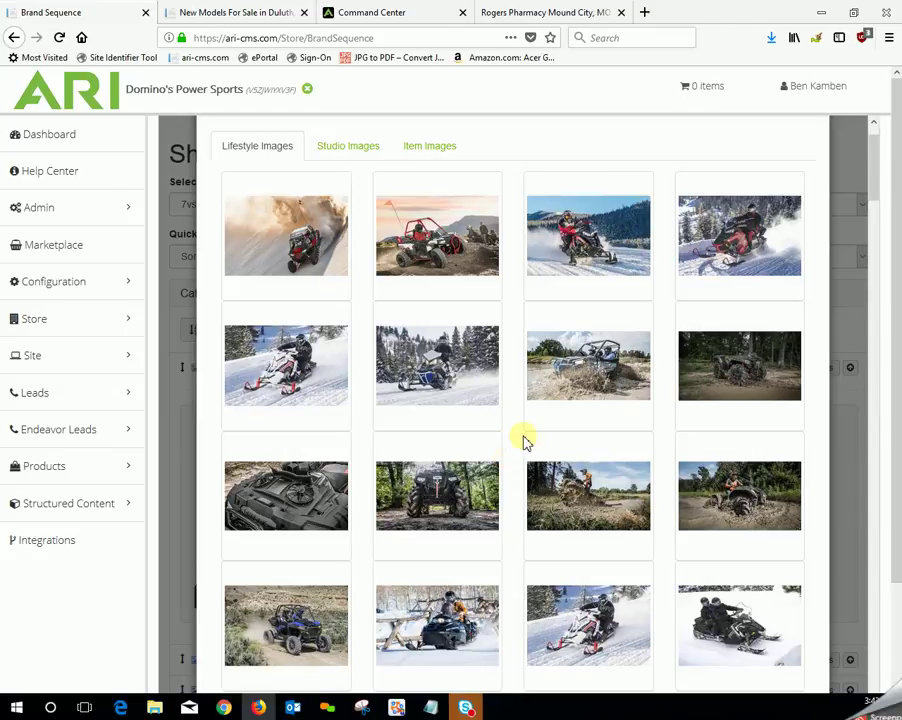
Set the red snowmobile lifestyle image as the Polaris Industries picture and publish it.
left_click(755, 257)
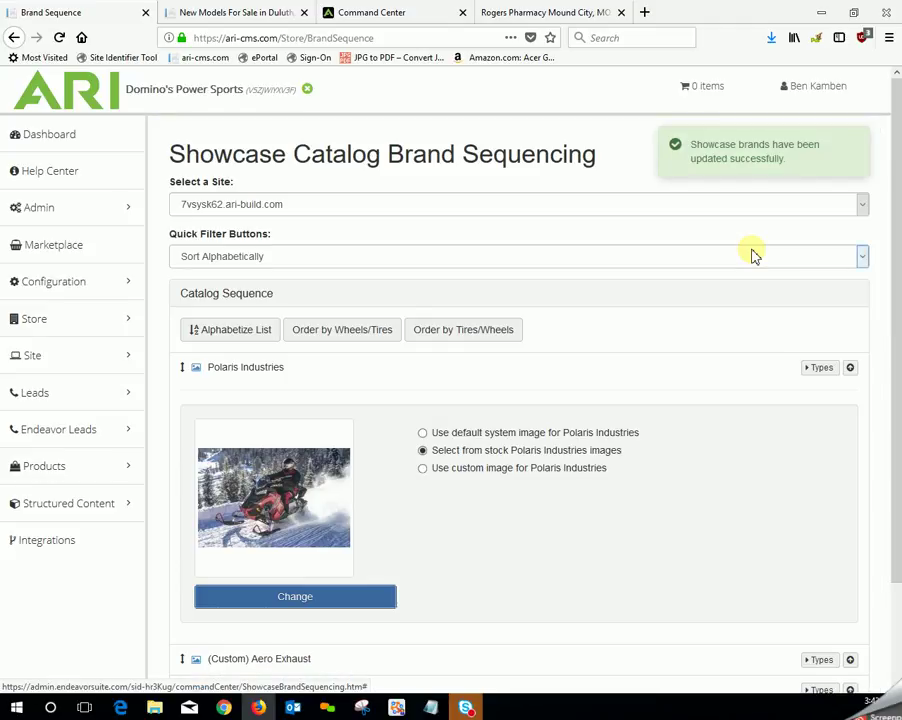
scroll(726, 418, "down", 2)
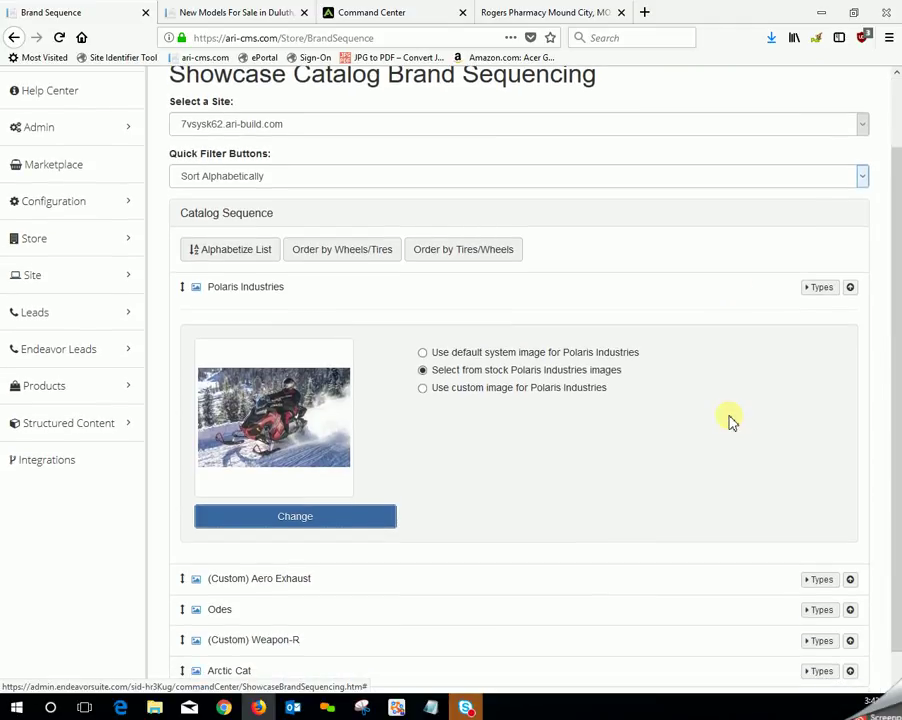
scroll(729, 421, "up", 2)
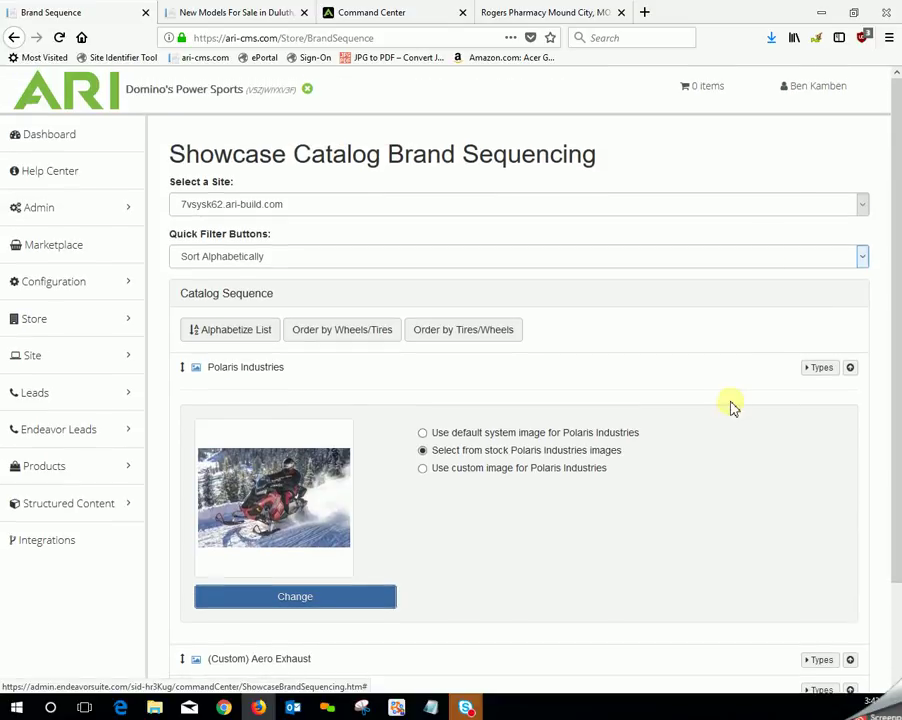
left_click(819, 93)
left_click(815, 128)
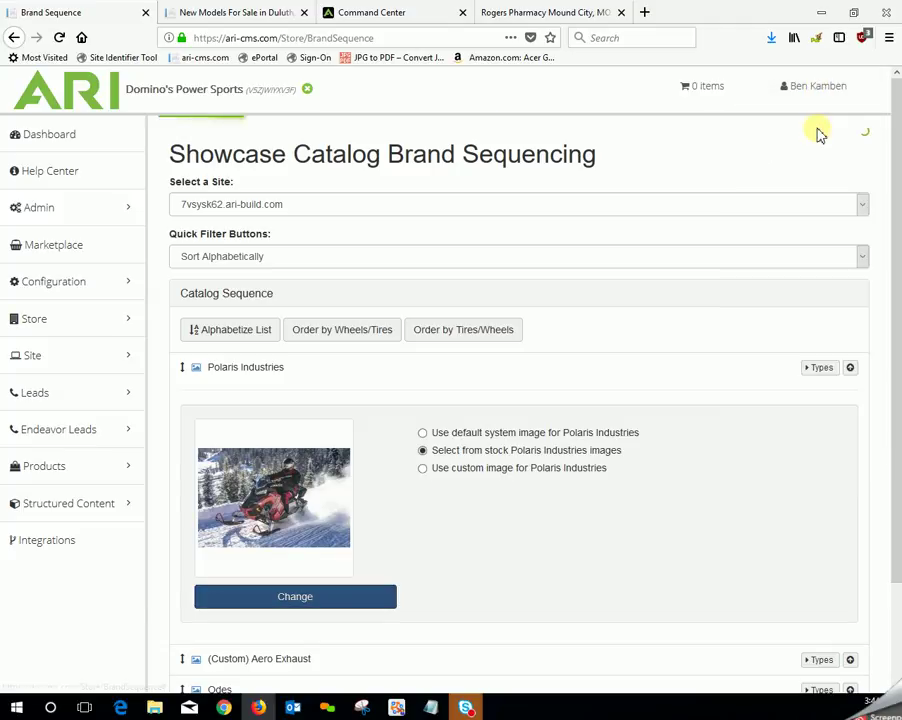
Reload the dealer showcase so the Polaris tile shows the red snowmobile image.
left_click(228, 13)
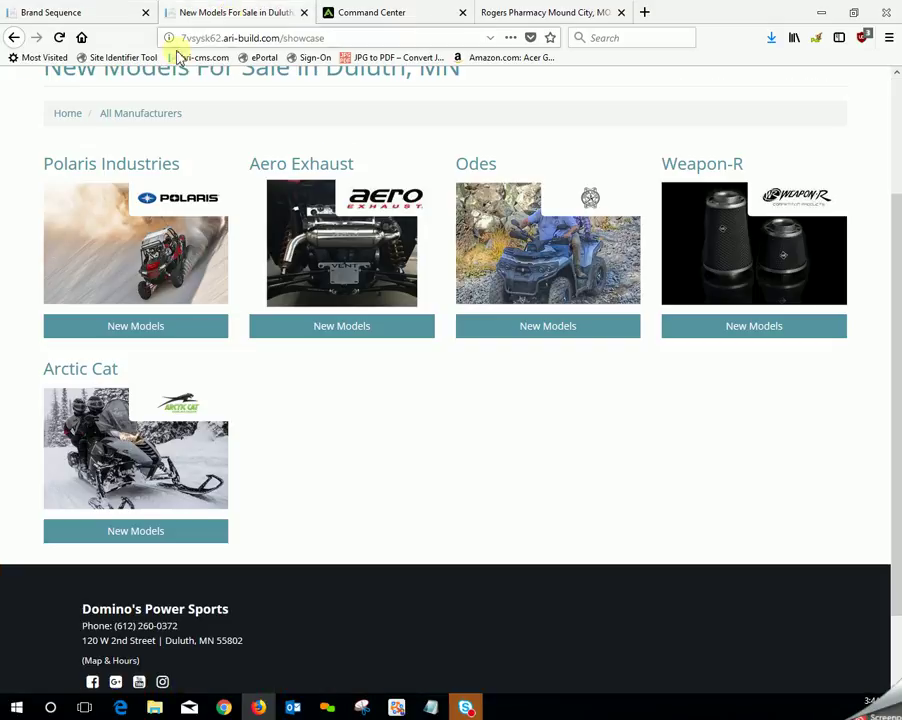
left_click(59, 38)
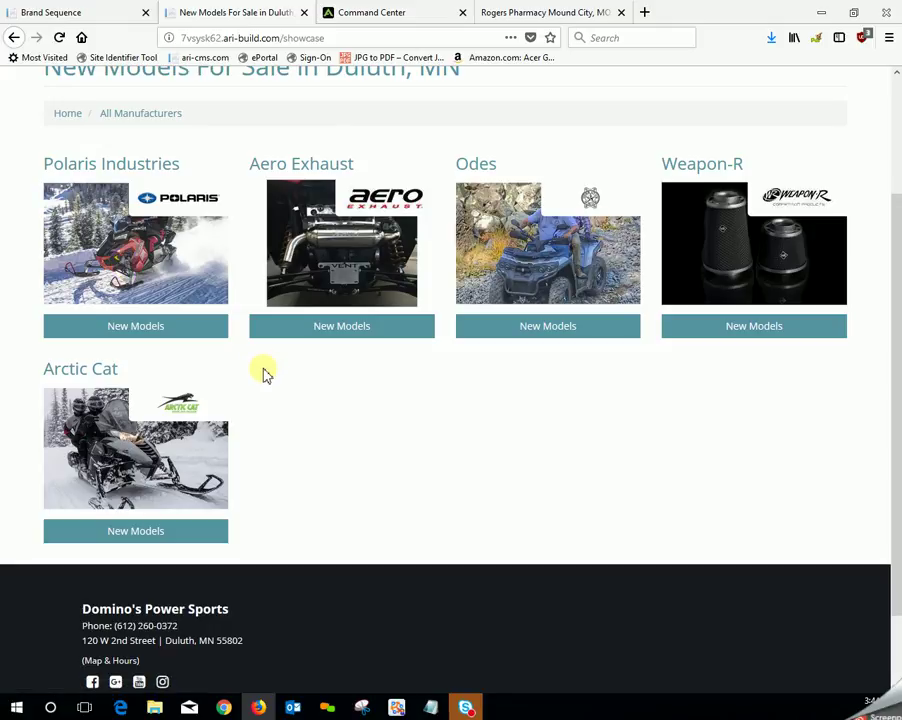
Browse the Polaris Industries models listing on the dealer site, then go back to Brand Sequence.
left_click(148, 264)
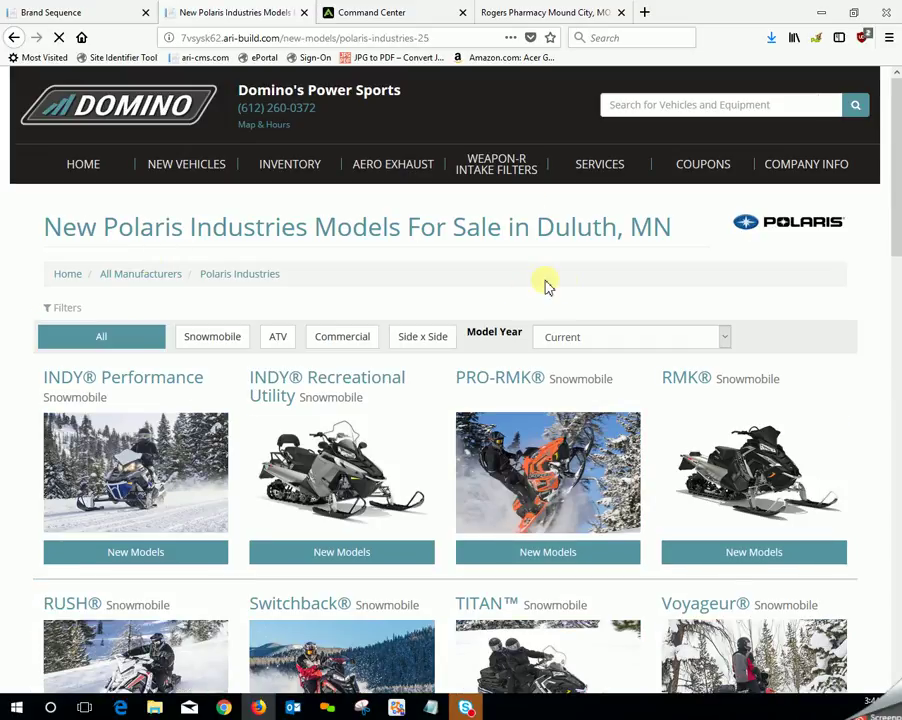
scroll(780, 310, "down", 2)
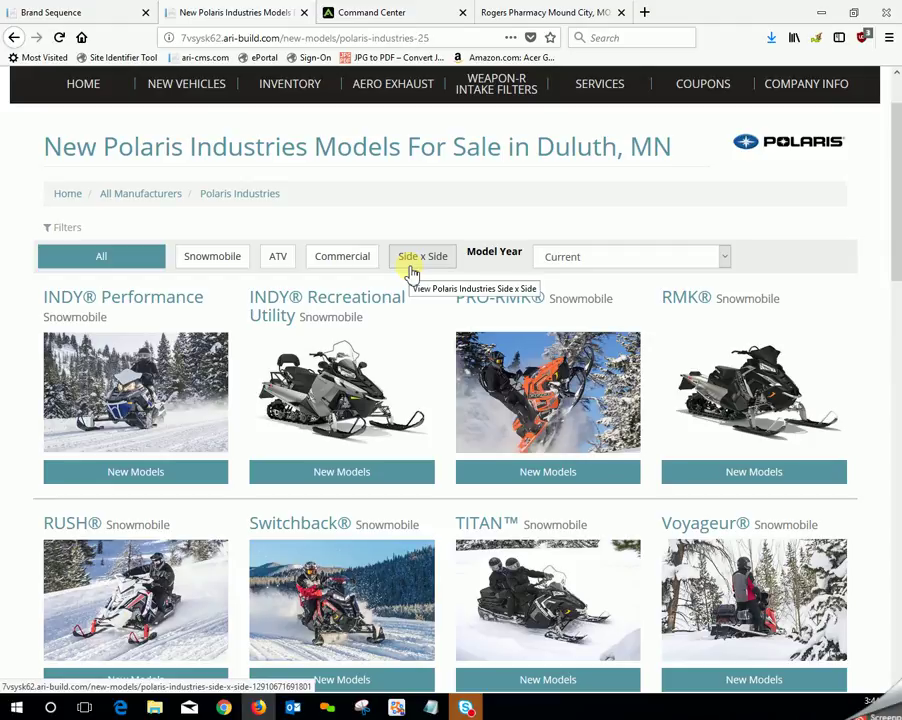
left_click(96, 20)
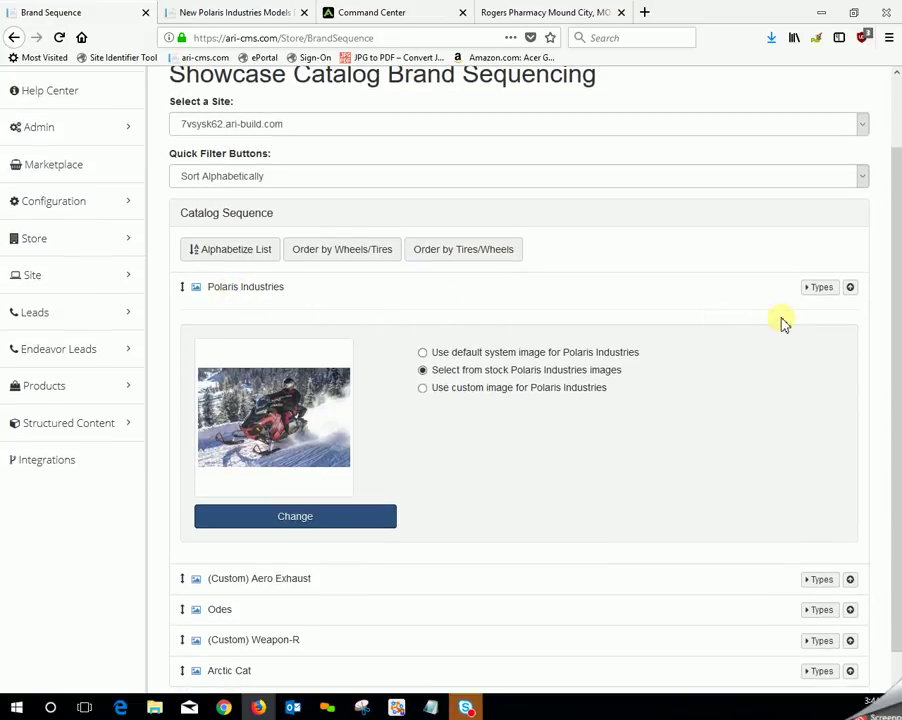
Open the Polaris Industries types list and move Side x Side to the top.
left_click(822, 289)
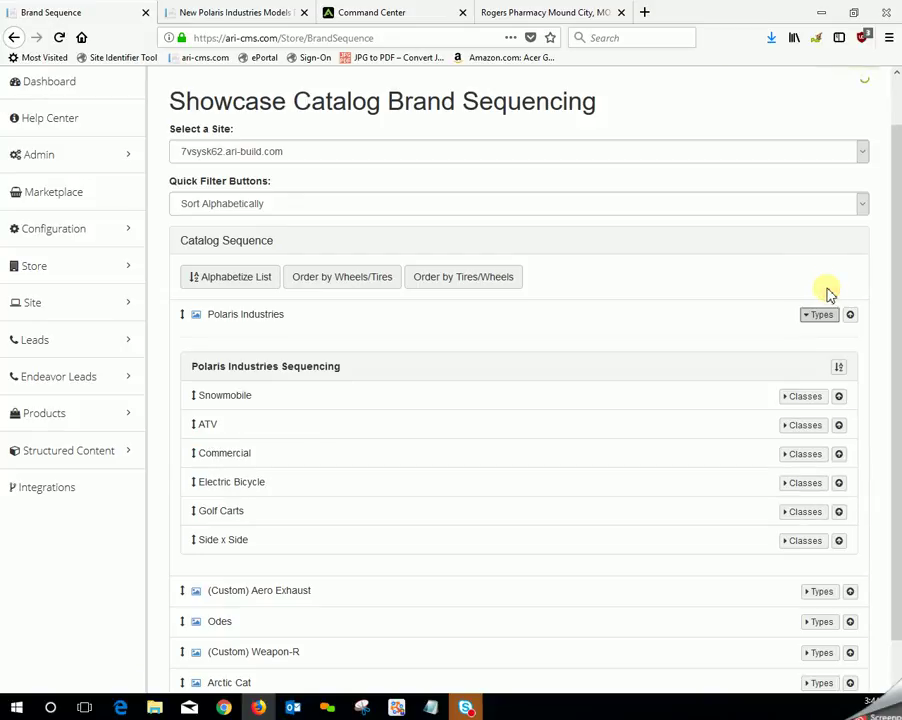
scroll(736, 385, "down", 1)
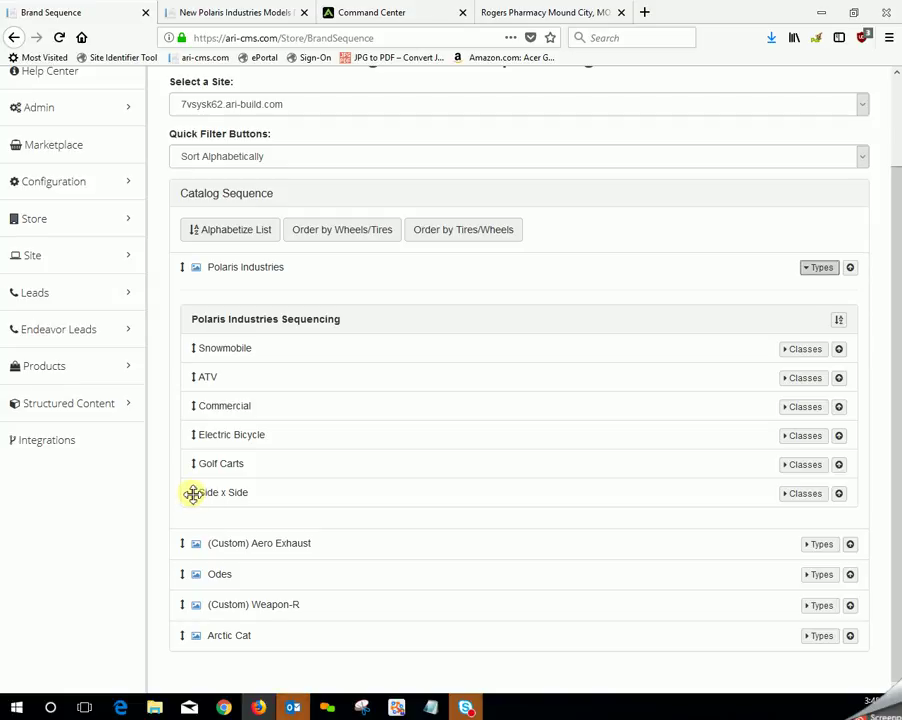
left_click_drag(193, 494, 190, 325)
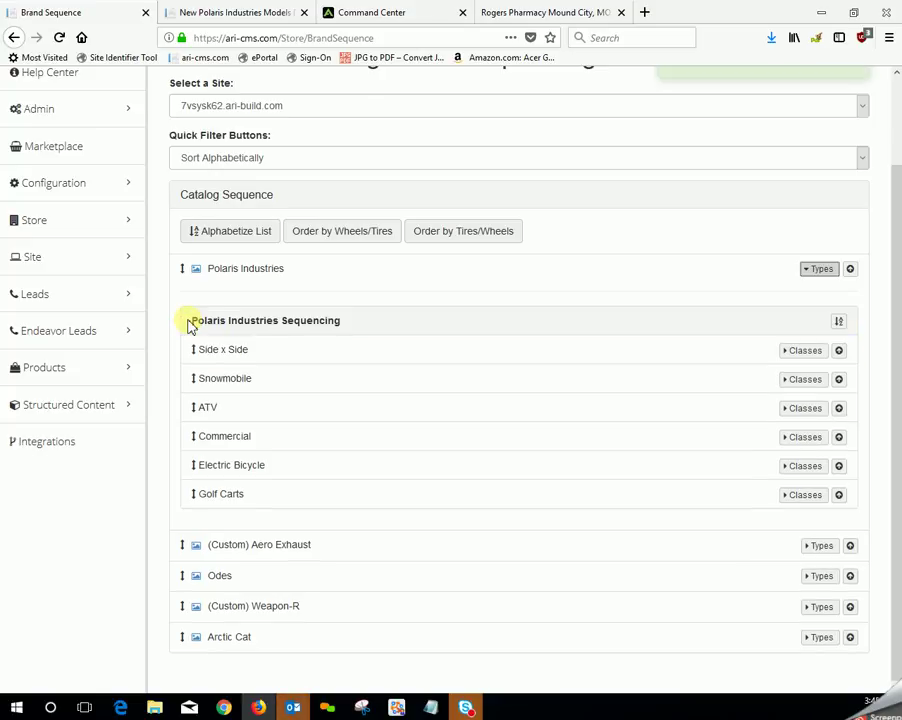
scroll(711, 356, "up", 2)
scroll(711, 356, "up", 1)
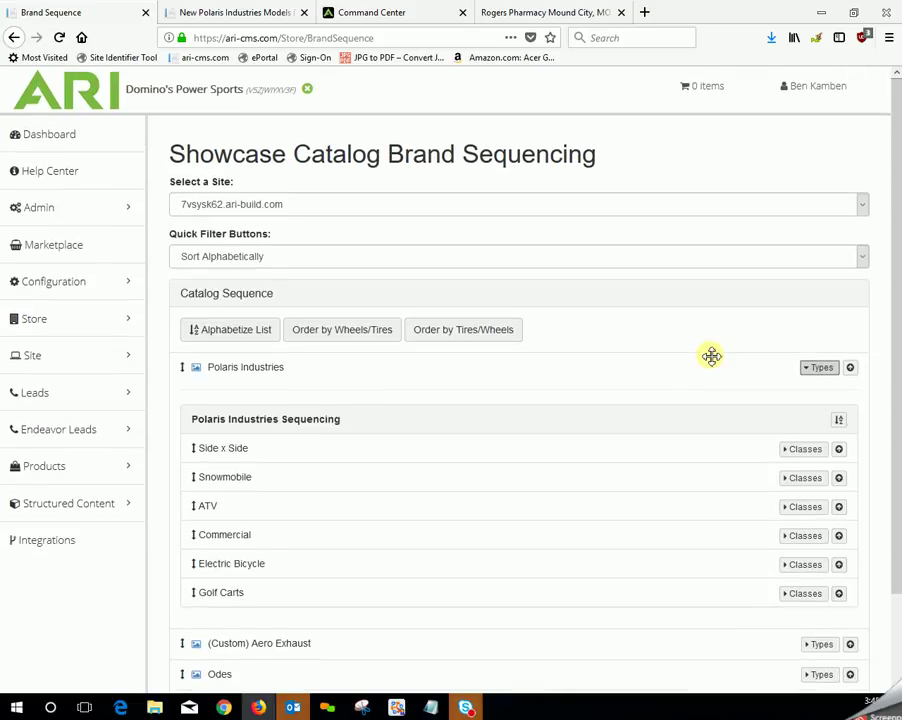
Publish the new Polaris type order and return to the dealer's Polaris models page.
left_click(817, 96)
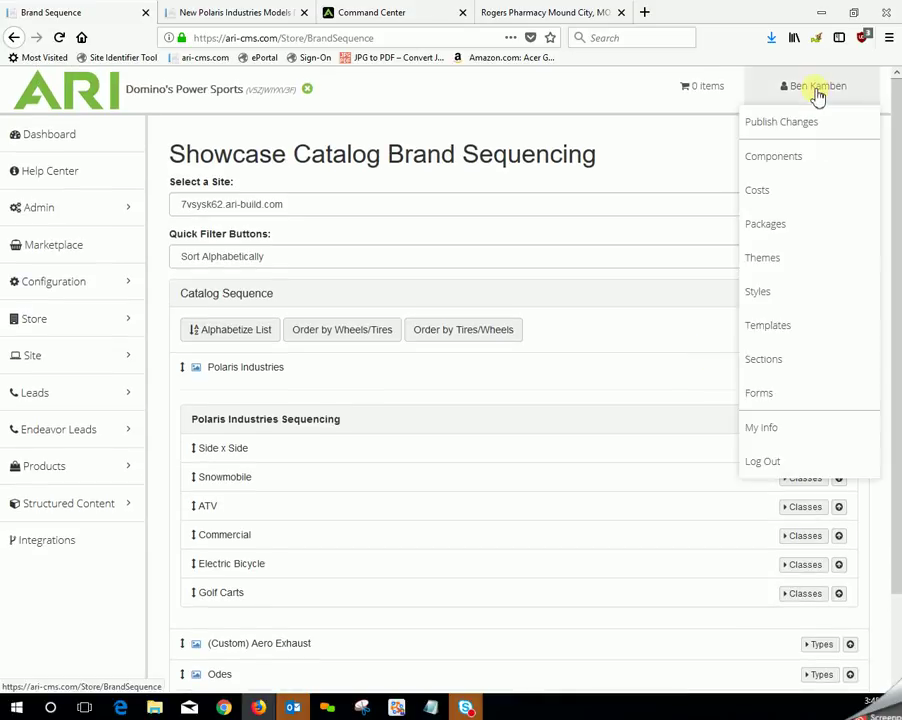
left_click(801, 124)
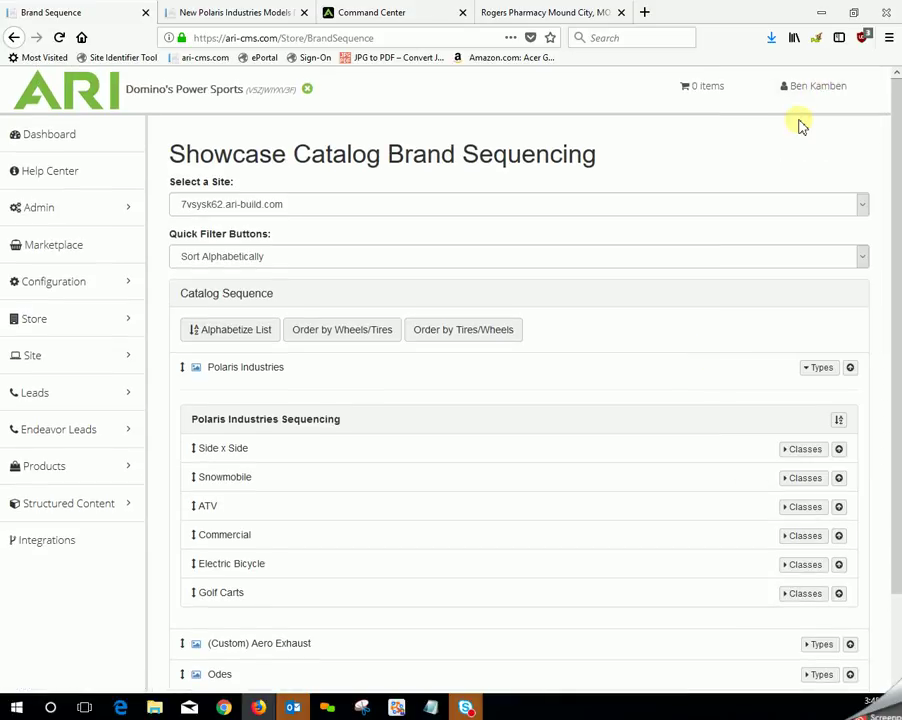
left_click(232, 14)
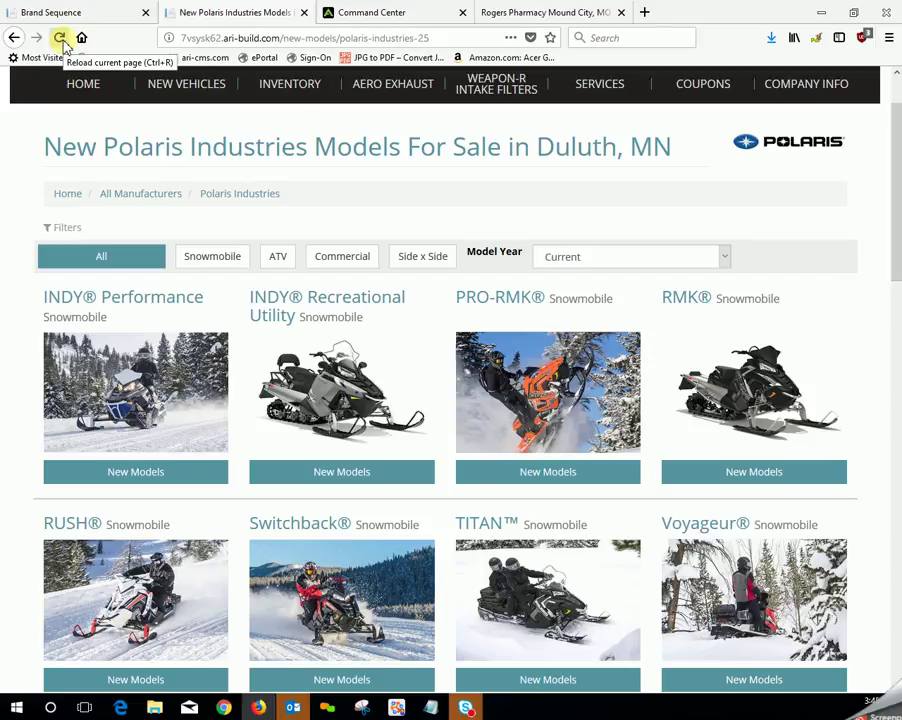
Reload the Polaris models page to confirm the Side x Side models lead, then return to Brand Sequence.
left_click(60, 39)
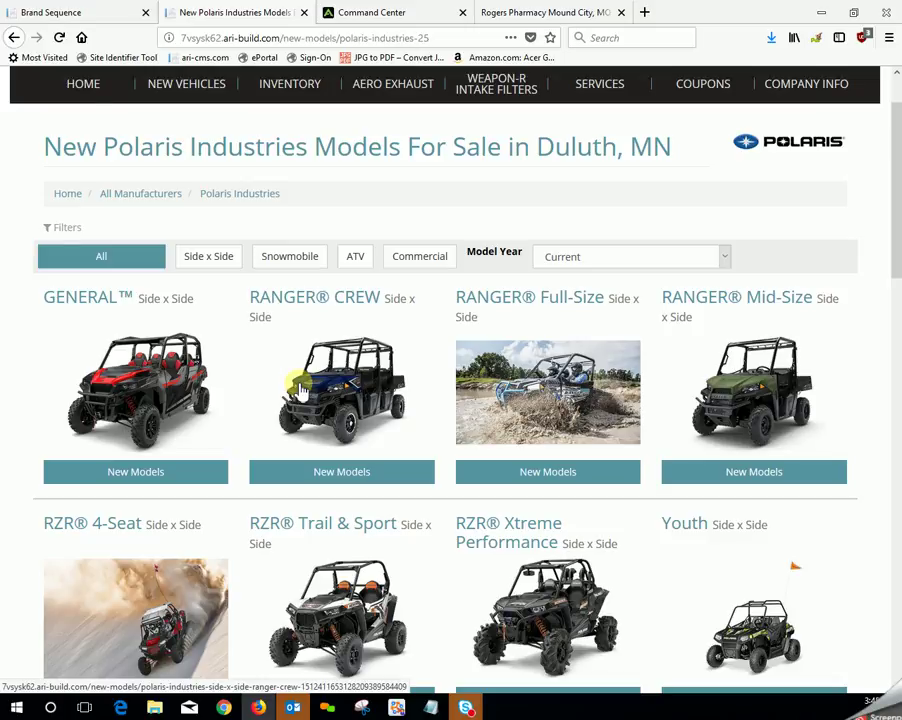
left_click(104, 16)
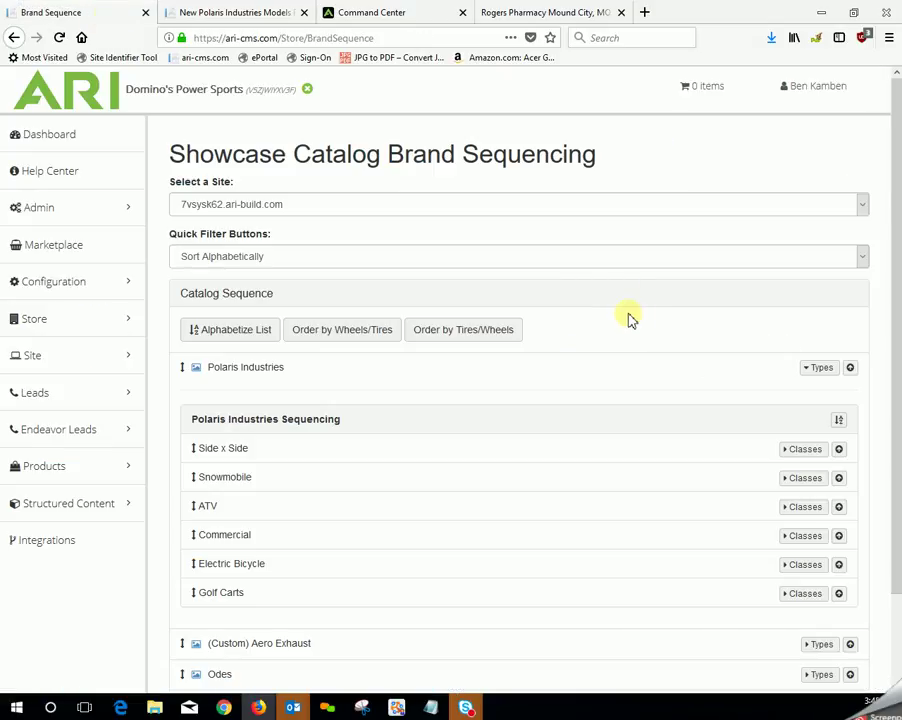